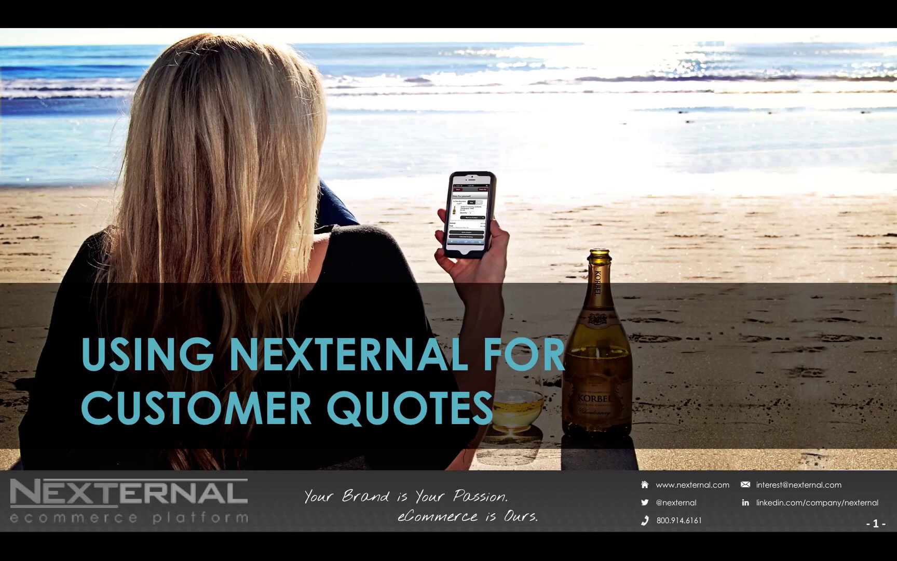
Advance the slideshow to slide 2, 'Today's Format', showing the session agenda.
key("Right")
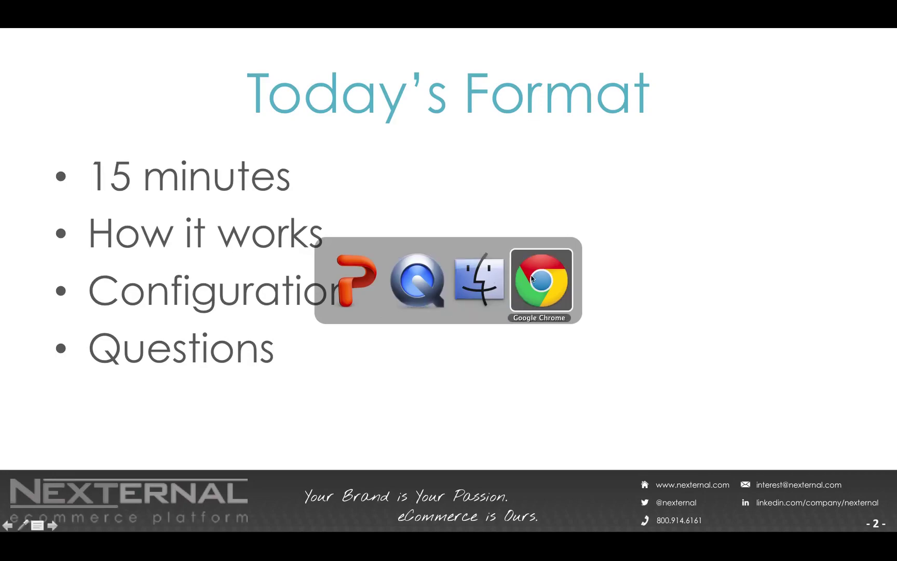
Add 100 red Men's Classic Polo with YOUR LOGO shirts to the cart and proceed to checkout.
left_click(530, 279)
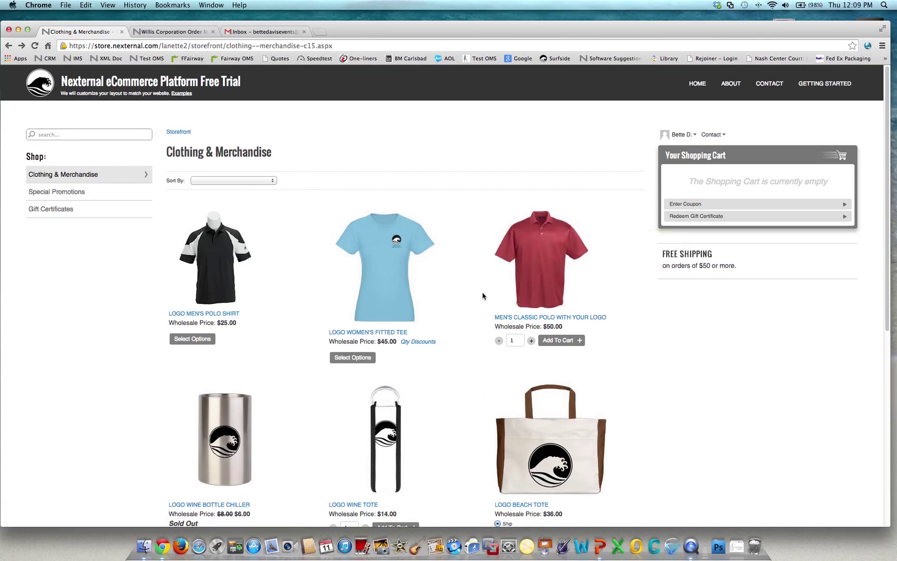
left_click(514, 340)
type("00")
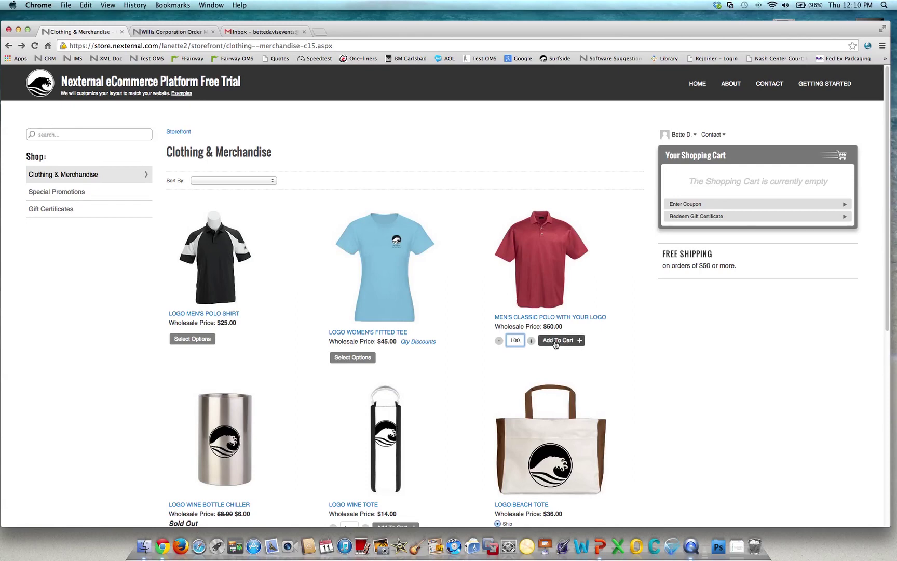
left_click(555, 341)
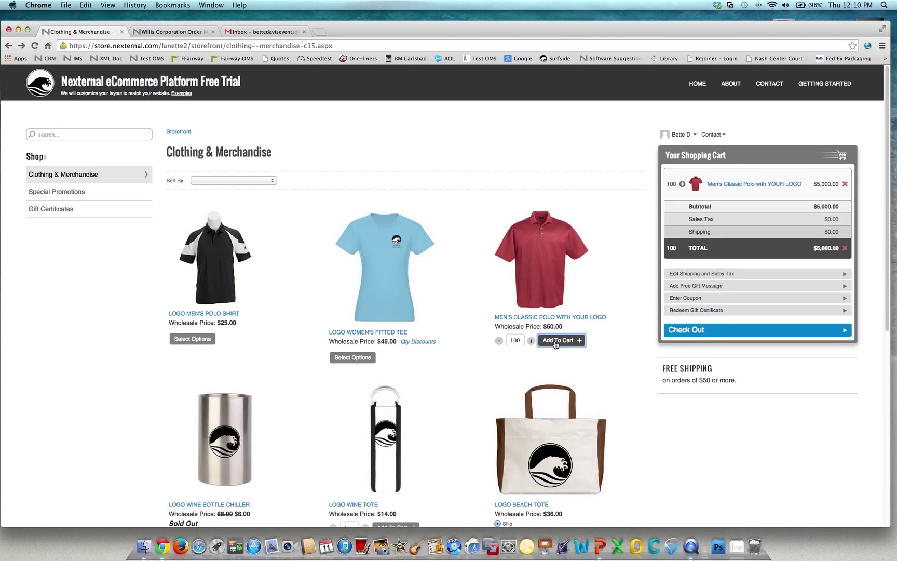
left_click(692, 335)
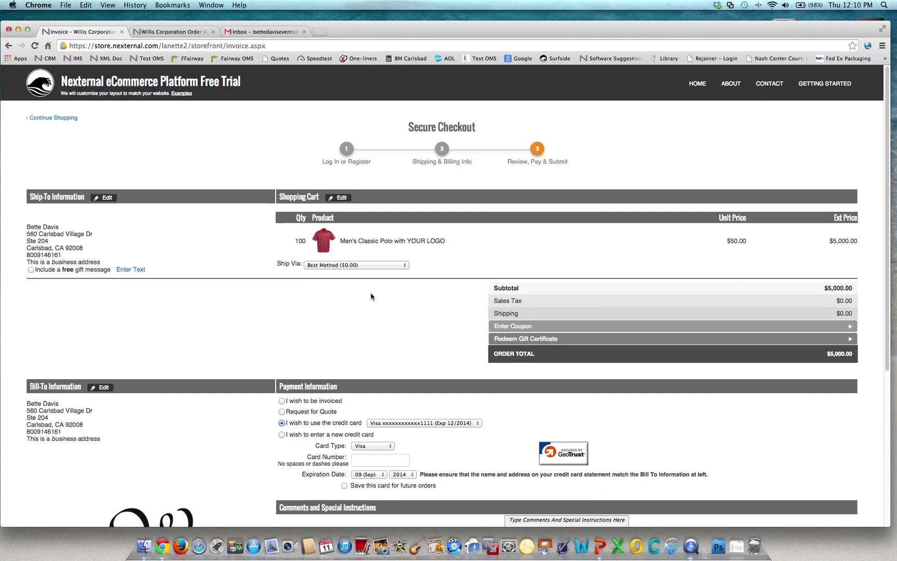
Choose Request for Quote as the payment option and submit the $5,000.00 order.
scroll(371, 296, "down", 2)
scroll(371, 296, "down", 5)
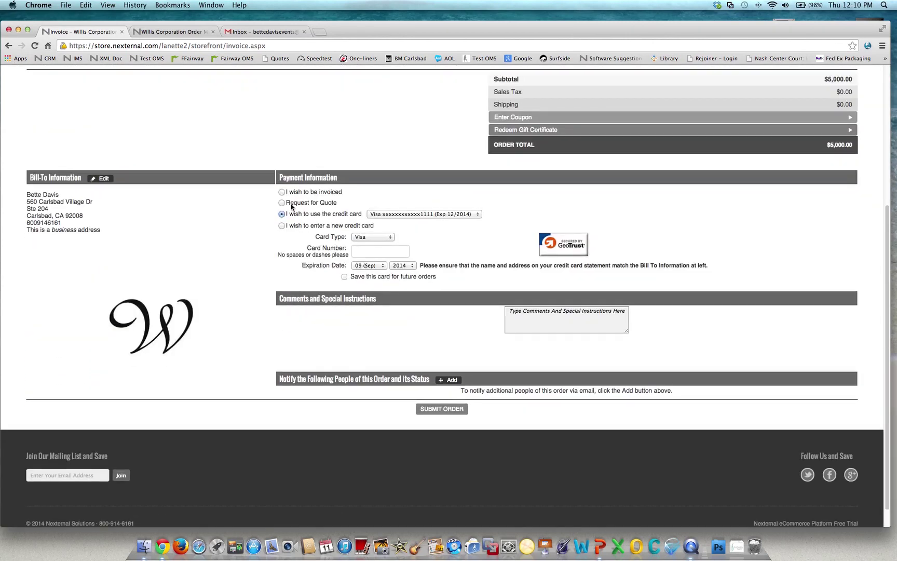
left_click(281, 202)
left_click(445, 409)
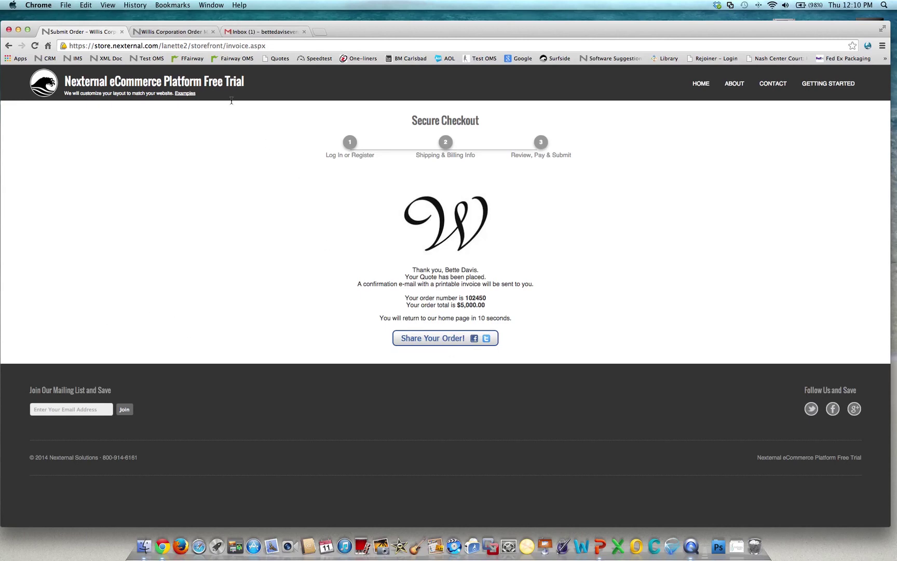
Refresh the admin Orders list so the new pending $5,000.00 quote appears at the top.
left_click(183, 32)
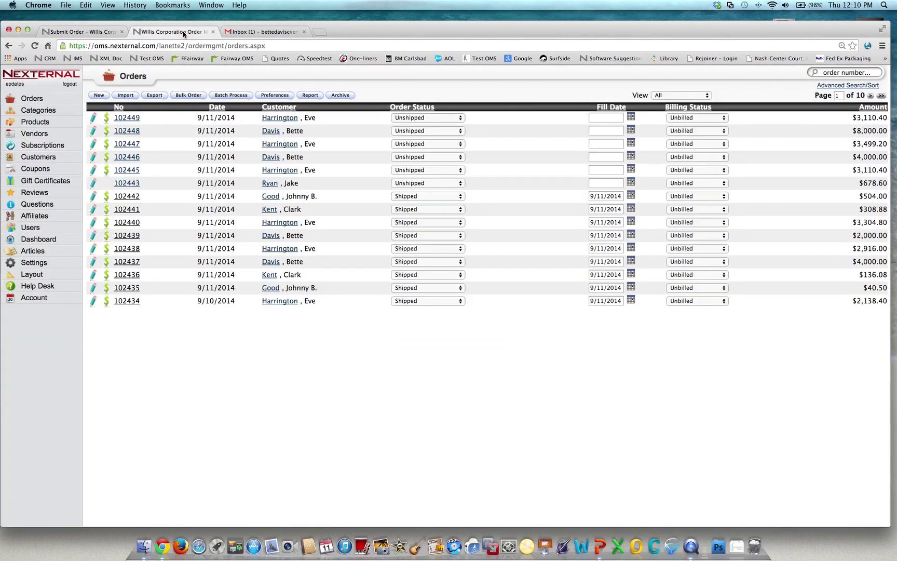
left_click(18, 102)
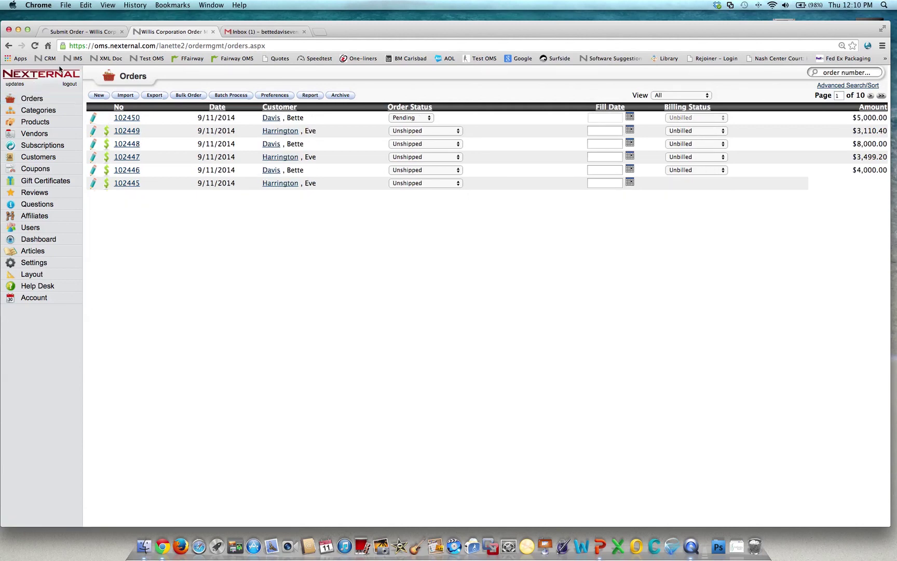
key("super+ctrl+Escape")
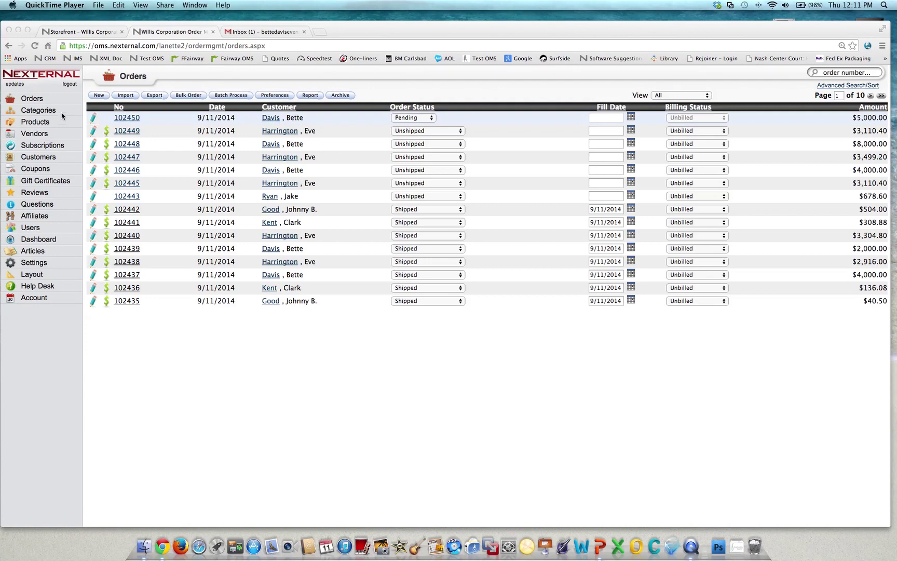
Override the polo's unit price on order 102450 to $40.00.
left_click(94, 120)
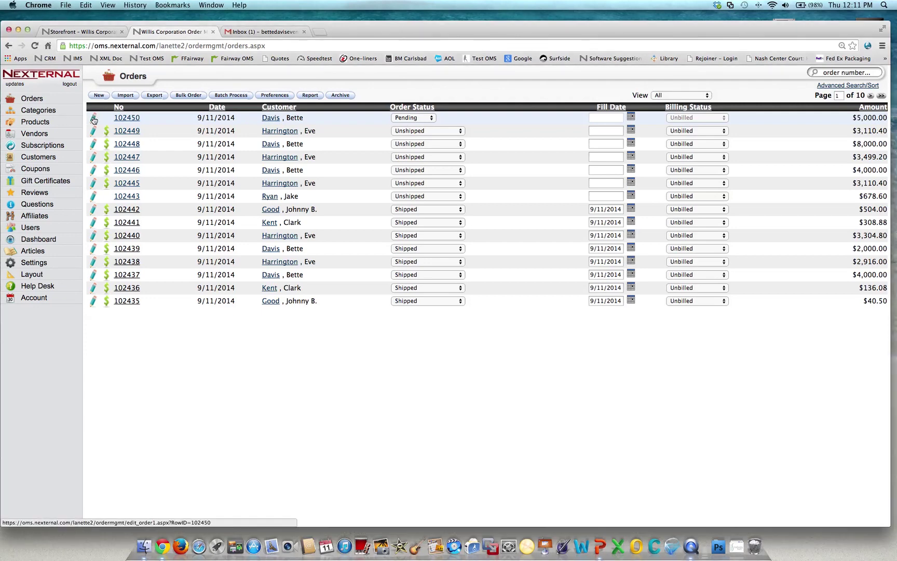
left_click(94, 119)
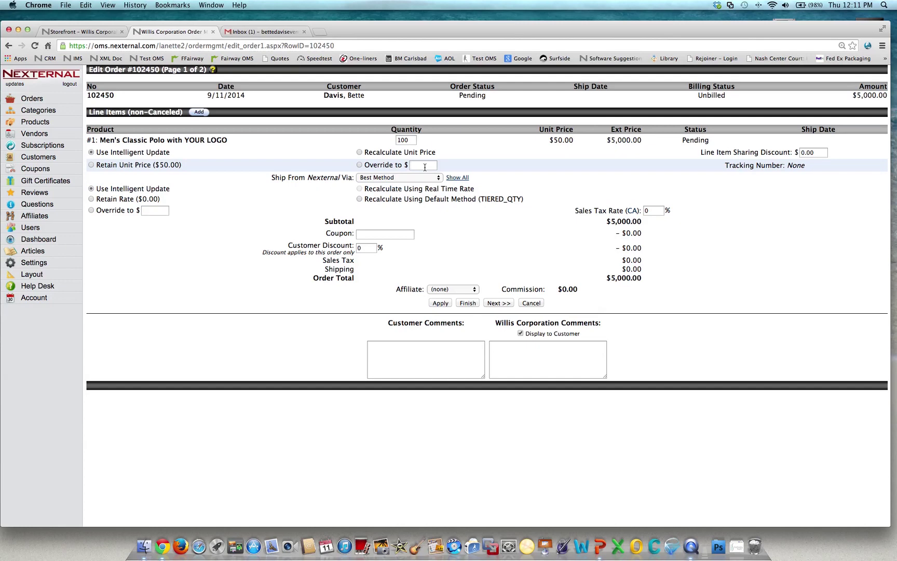
type("40")
key("Escape")
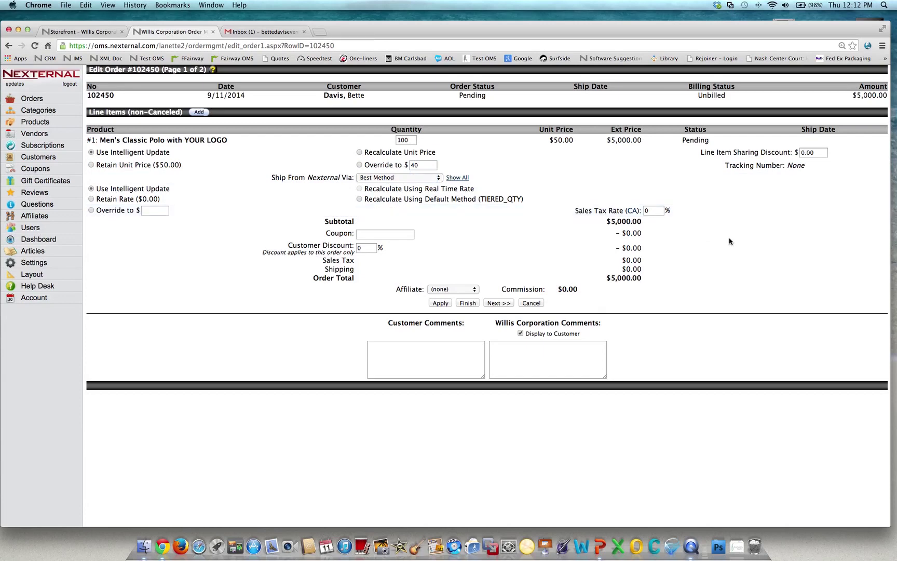
left_click(729, 241)
Add a Company Comment about the 20% discount on these shirts and save the order.
type("- I overrode the price")
key("BackSpace")
key("BackSpace")
key("BackSpace")
key("BackSpace")
key("BackSpace")
key("BackSpace")
key("BackSpace")
key("BackSpace")
key("BackSpace")
key("BackSpace")
key("BackSpace")
key("BackSpace")
key("BackSpace")
key("BackSpace")
key("BackSpace")
key("BackSpace")
key("BackSpace")
key("BackSpace")
key("BackSpace")
key("BackSpace")
type("le")
type(" extended a")
type(" 0")
type("20")
type("% discount for")
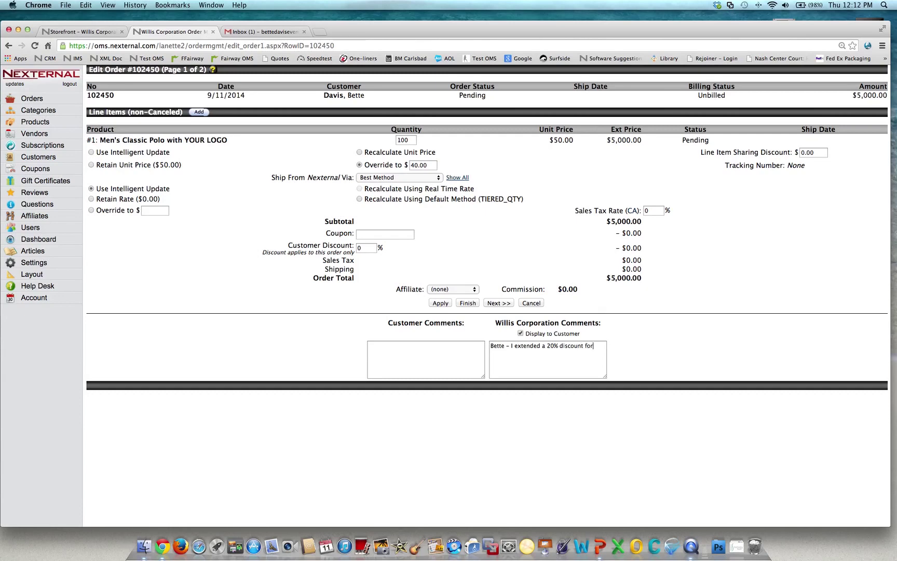
type(" these shirts. Good luck on your event!")
left_click(472, 304)
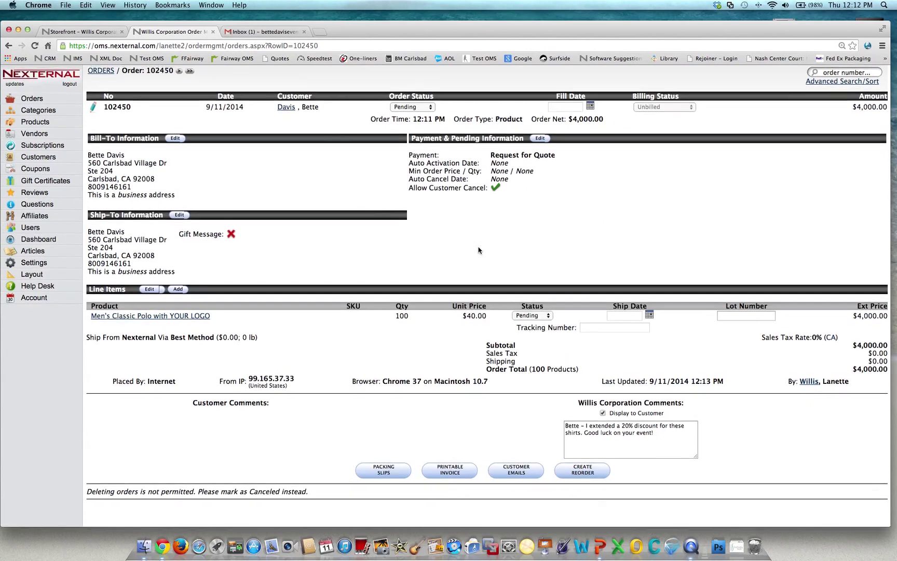
Send and confirm the Update E-Mail to the customer for order 102450.
left_click(523, 473)
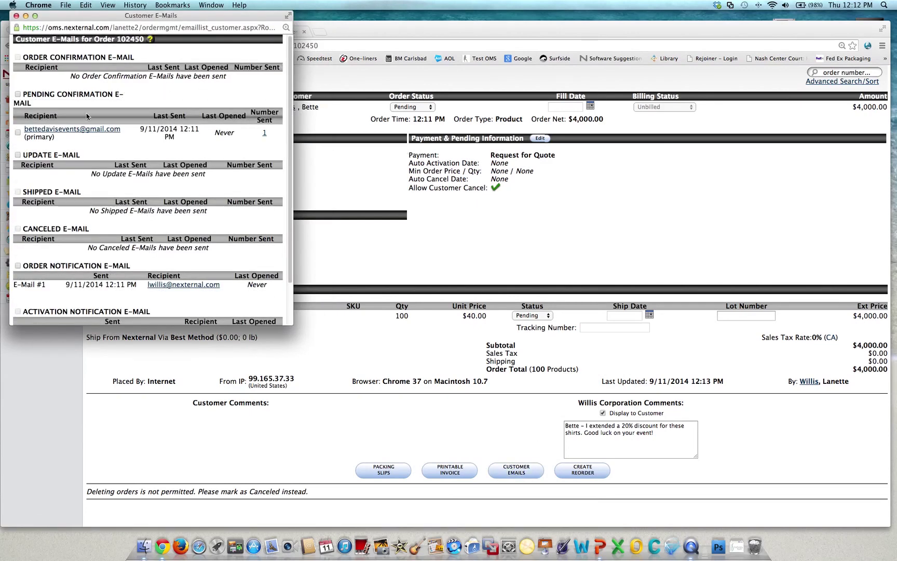
left_click(17, 155)
scroll(170, 175, "down", 3)
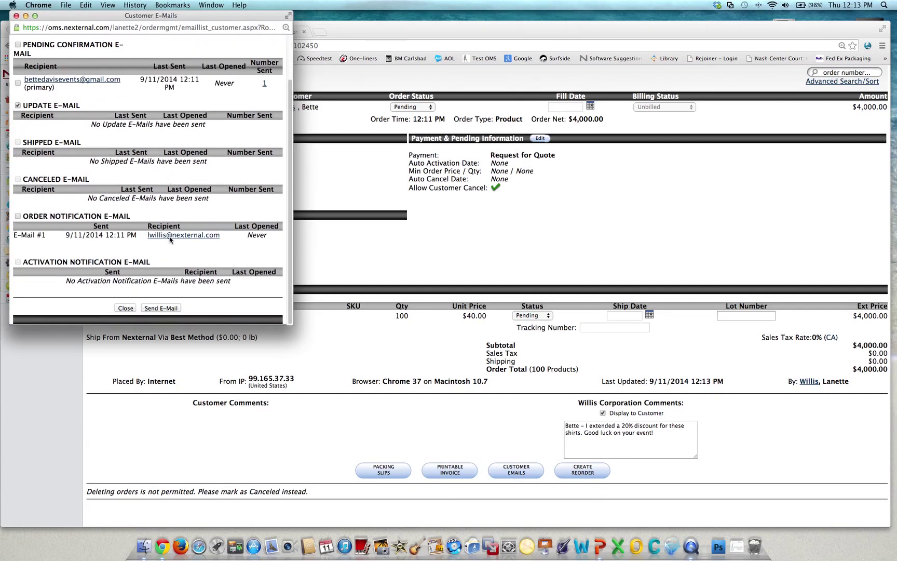
left_click(167, 310)
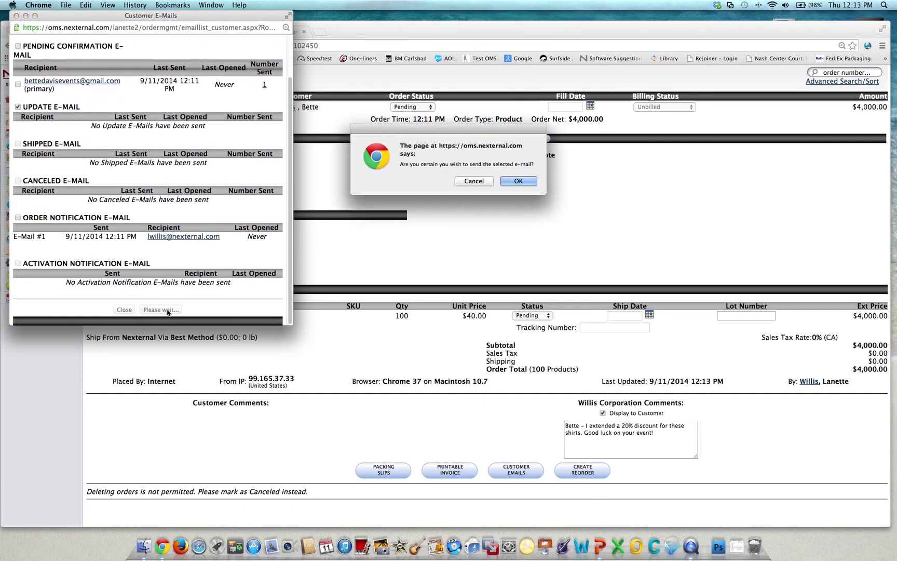
left_click(519, 181)
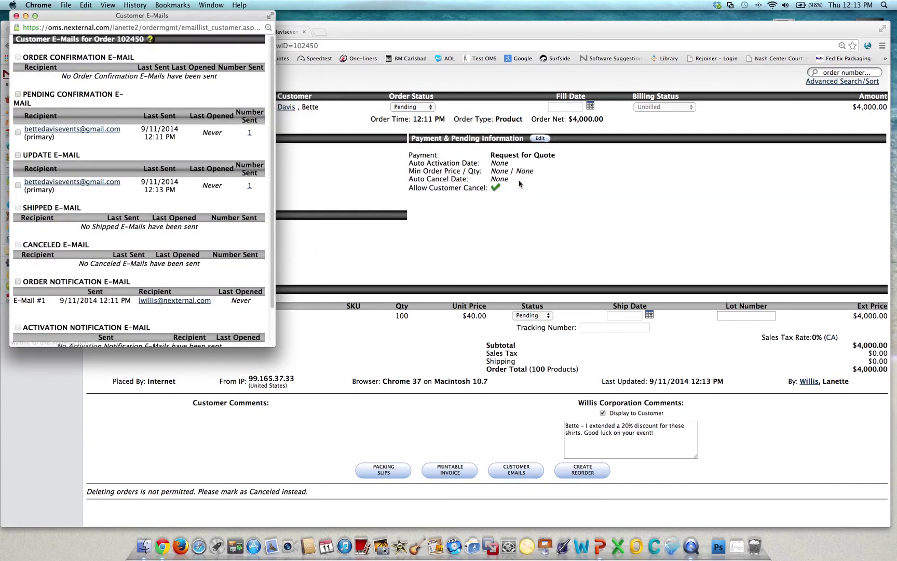
Open the 'Update for Quote #102450' e-mail in Gmail and highlight the 20% discount comment.
left_click(17, 16)
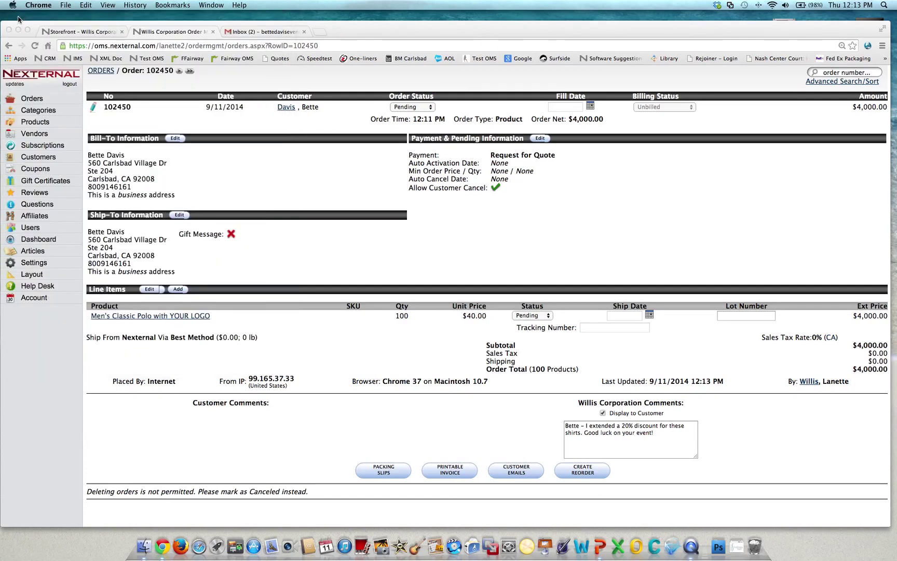
left_click(250, 32)
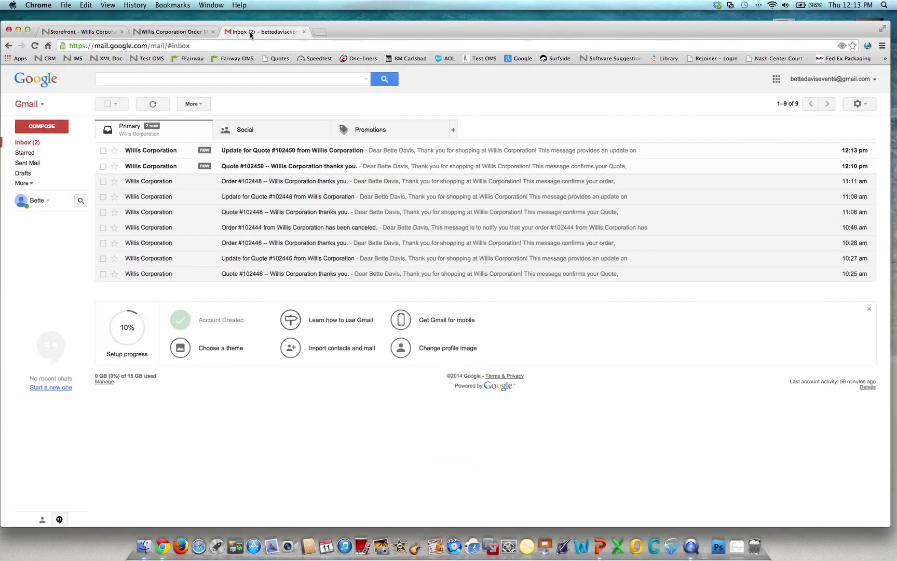
left_click(275, 152)
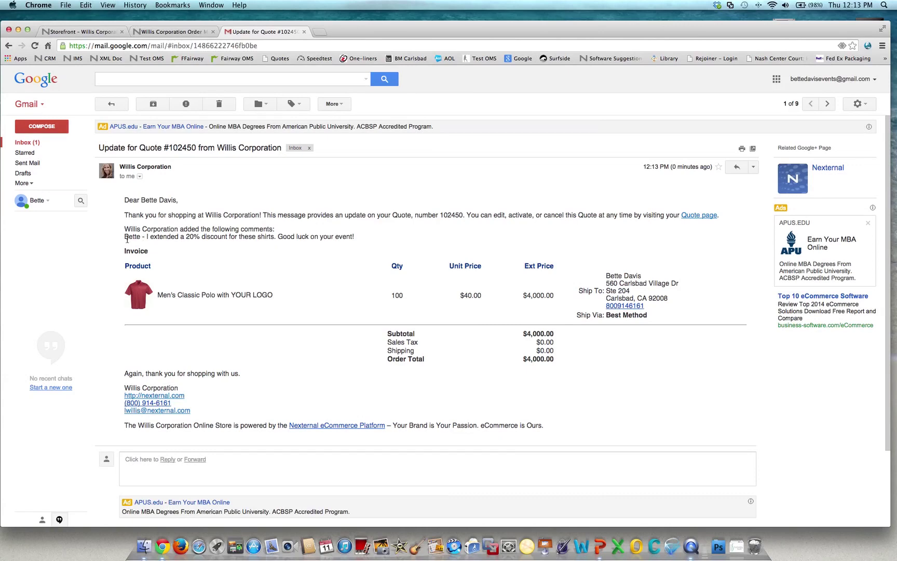
left_click_drag(125, 238, 369, 241)
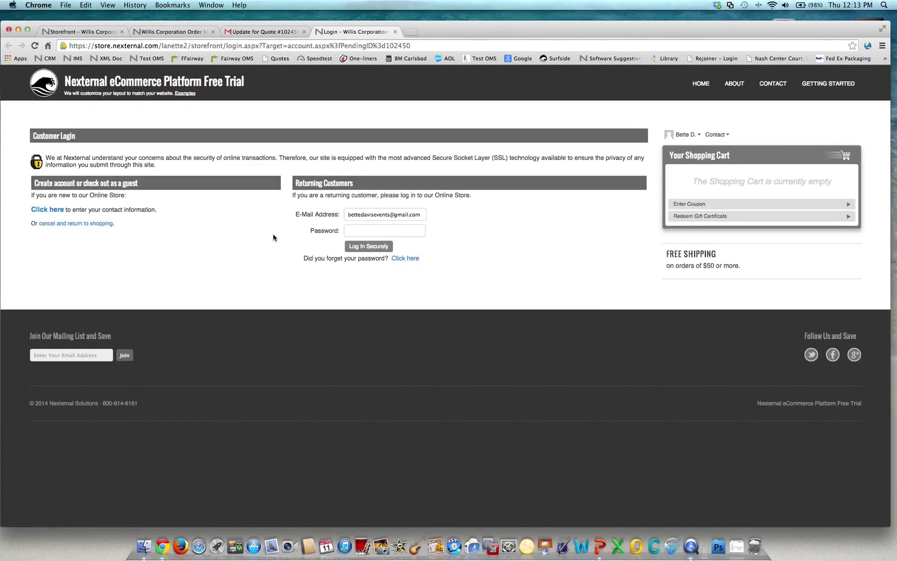
Log in to the customer's storefront account with the account password.
left_click(347, 229)
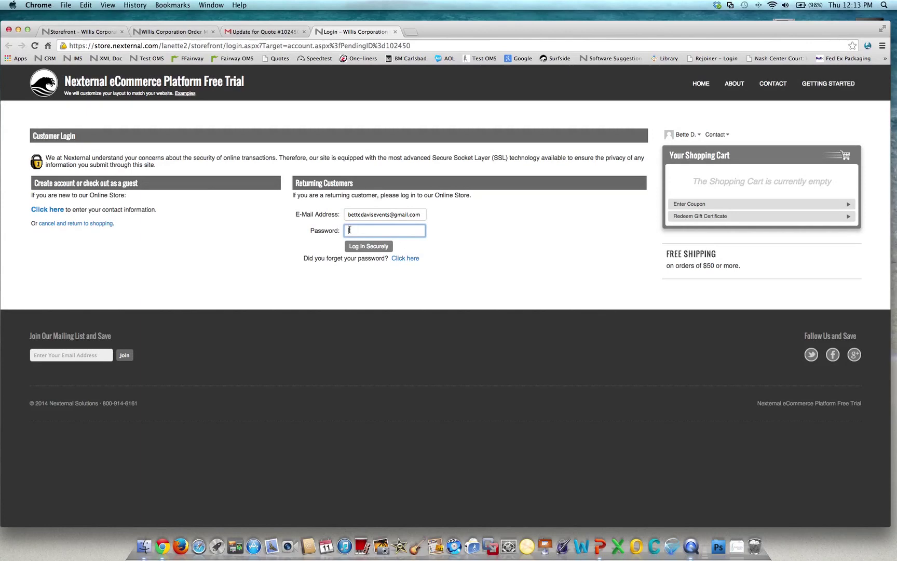
type("••••")
left_click(362, 247)
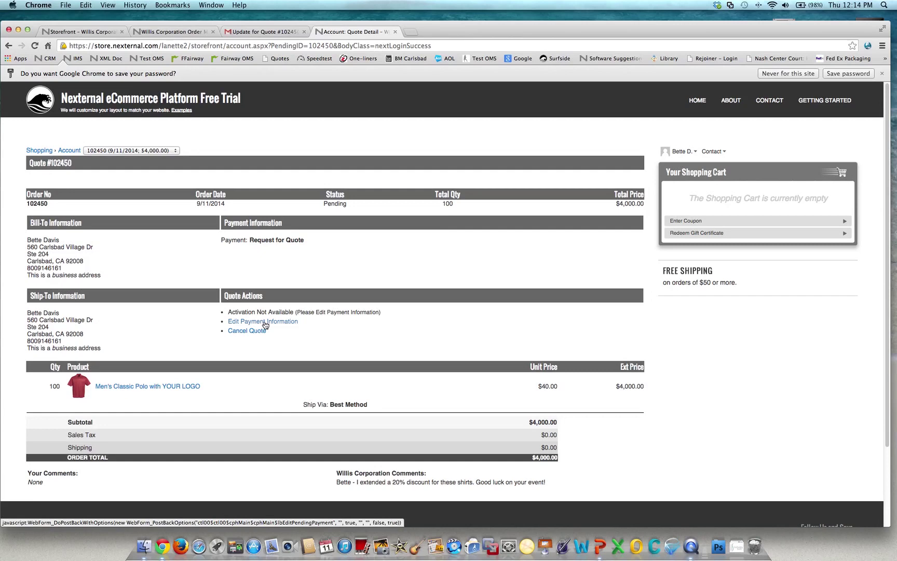
Set Quote #102450's payment to the saved Visa credit card and save it.
left_click(265, 321)
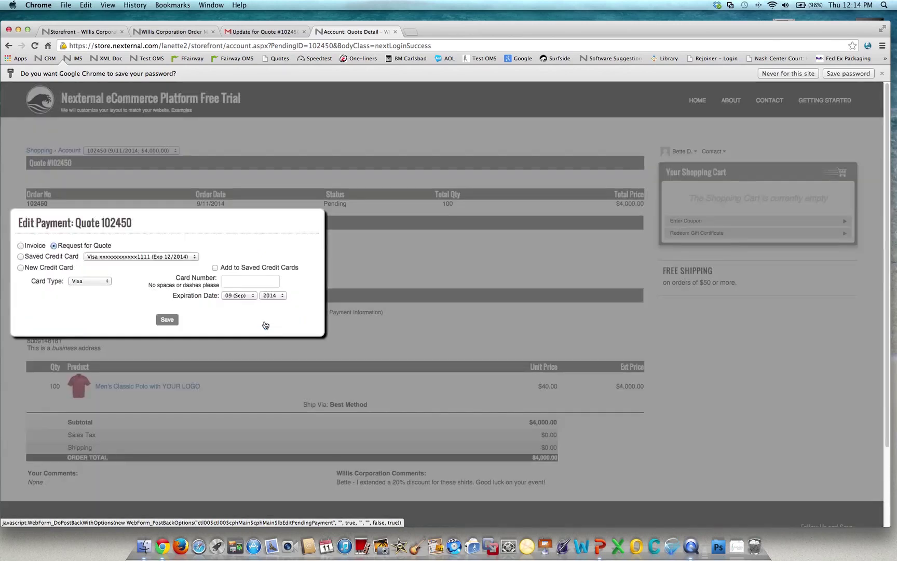
left_click(21, 258)
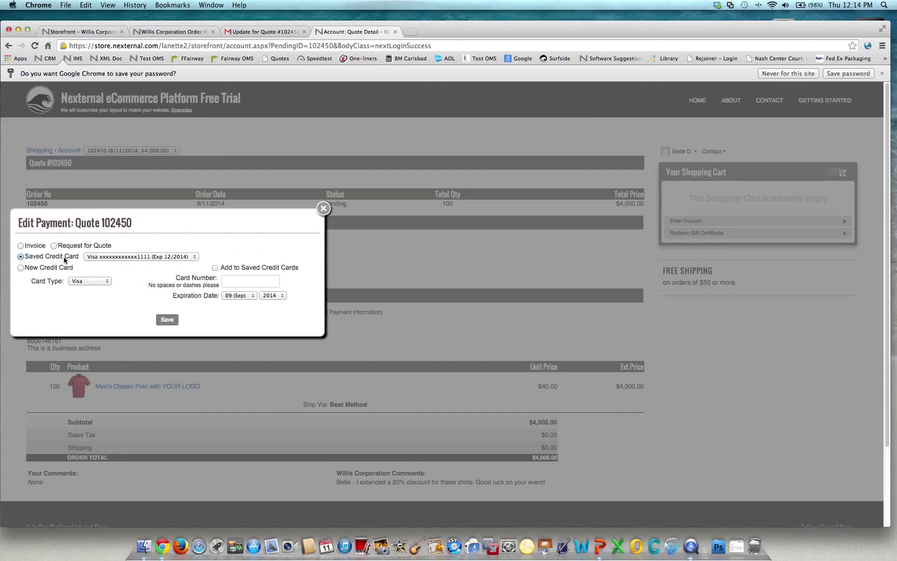
left_click(166, 319)
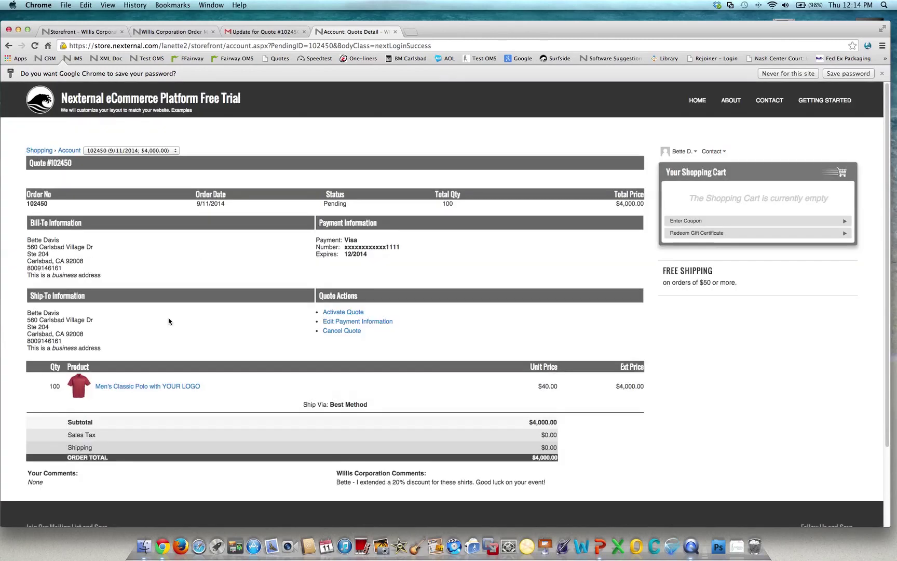
Activate Quote #102450 so it becomes an unshipped order.
left_click(332, 312)
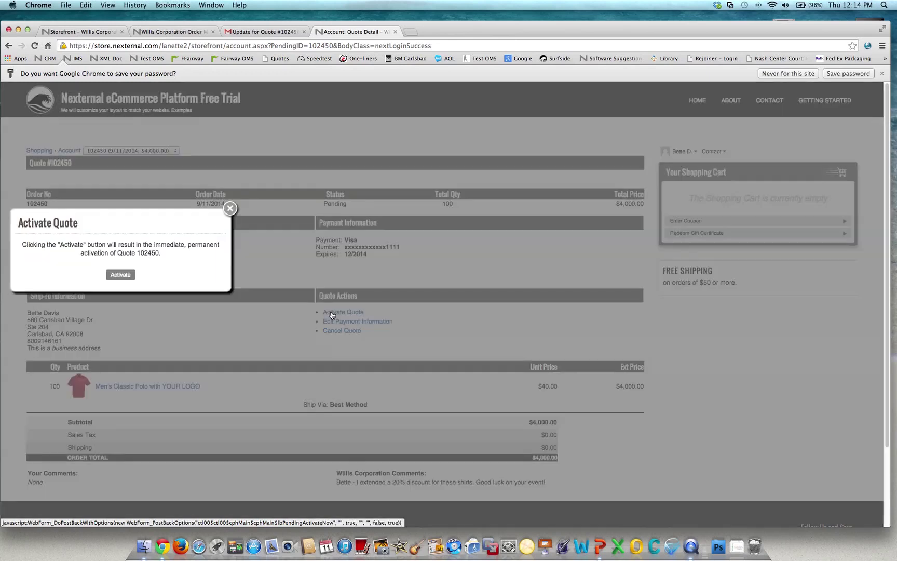
left_click(124, 278)
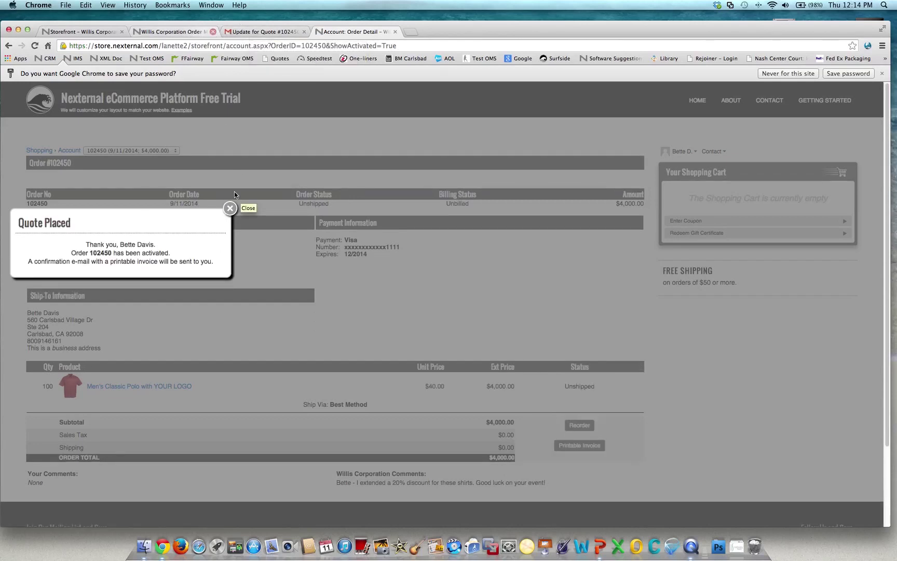
left_click(231, 209)
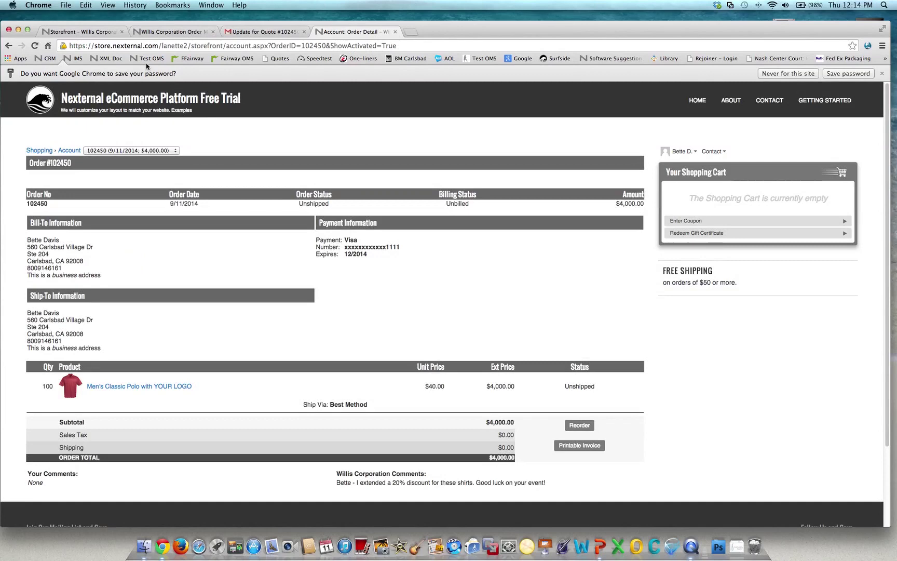
Return to the admin page and open the full Orders list showing 102450 as Unshipped.
left_click(160, 32)
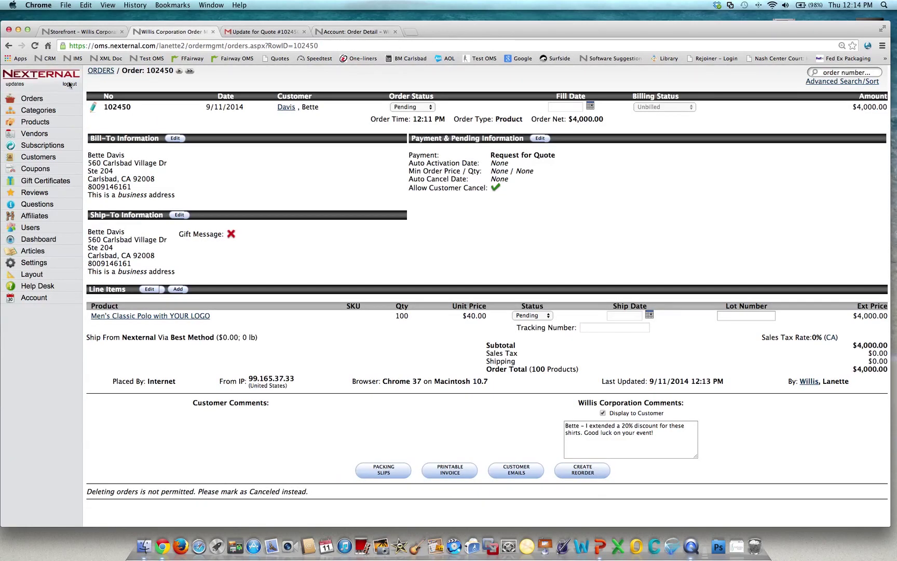
left_click(38, 100)
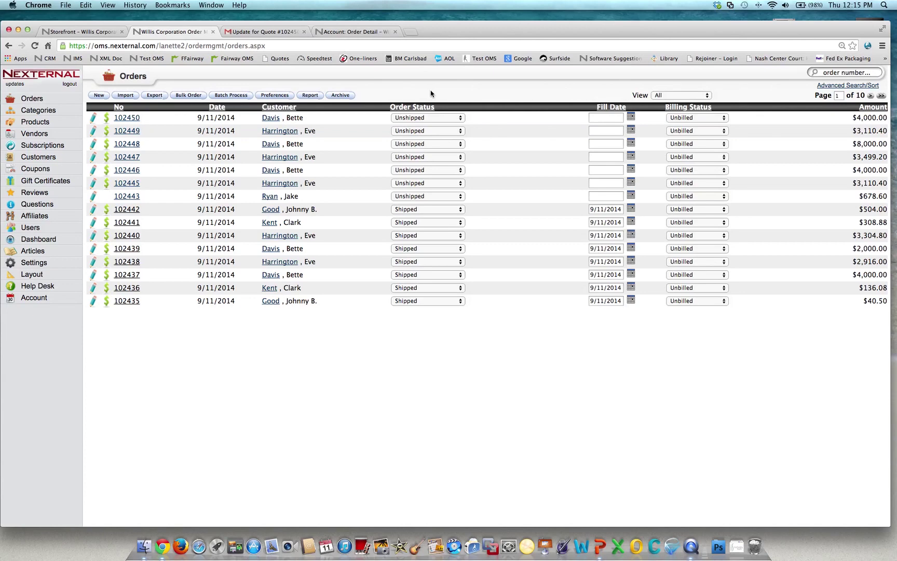
From order 102449's customer record, start a new phone order on the Clothing & Merchandise storefront page.
left_click(283, 136)
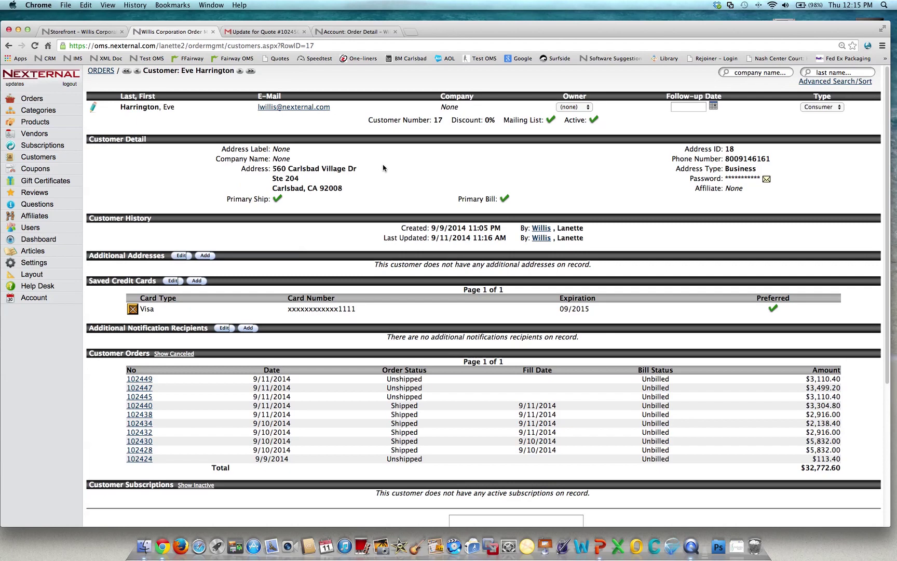
scroll(383, 168, "down", 5)
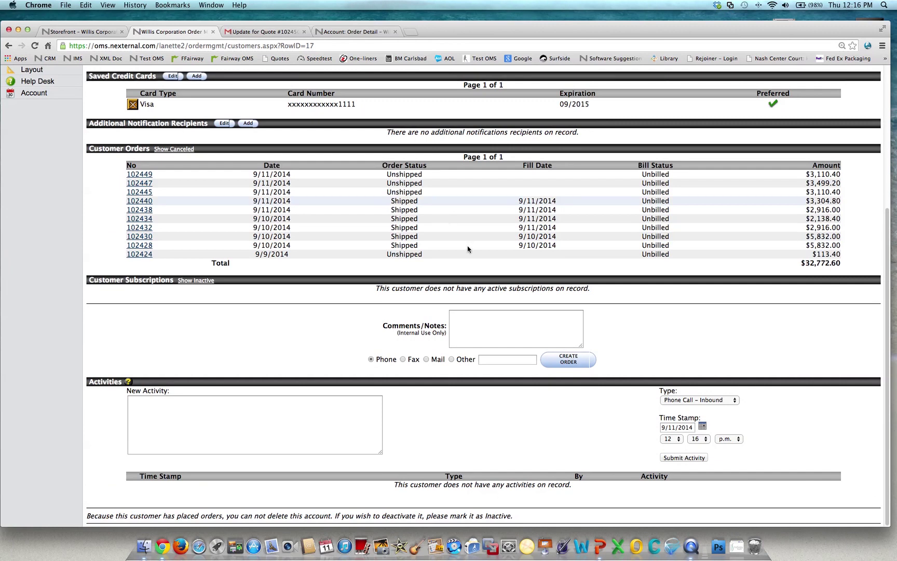
left_click(571, 365)
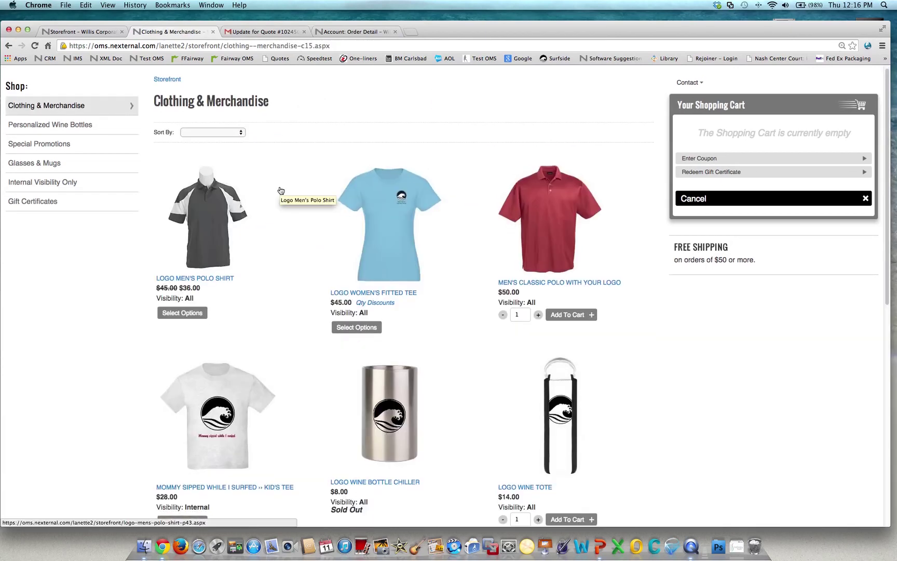
Add 100 Logo Beach Totes to the cart, totaling $3,888.00 with tax.
scroll(281, 190, "down", 7)
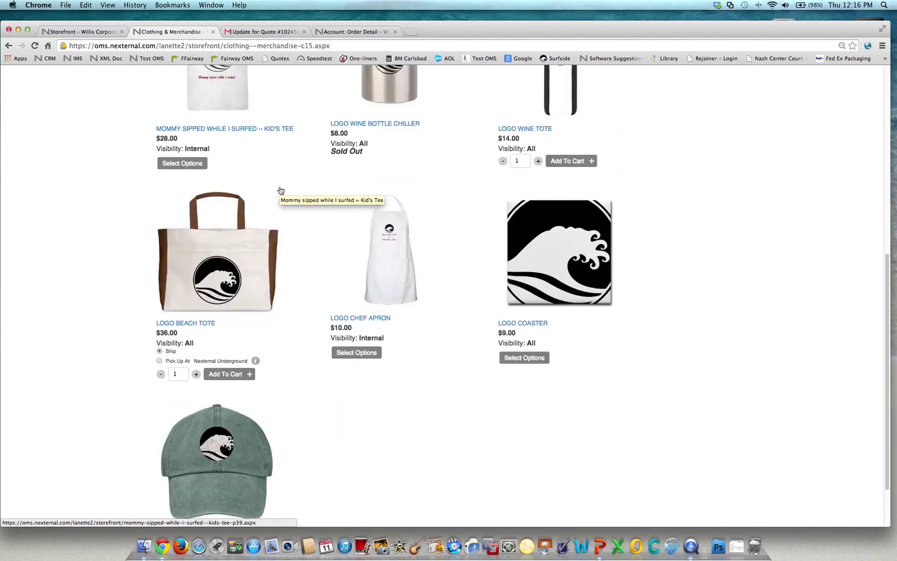
left_click(184, 344)
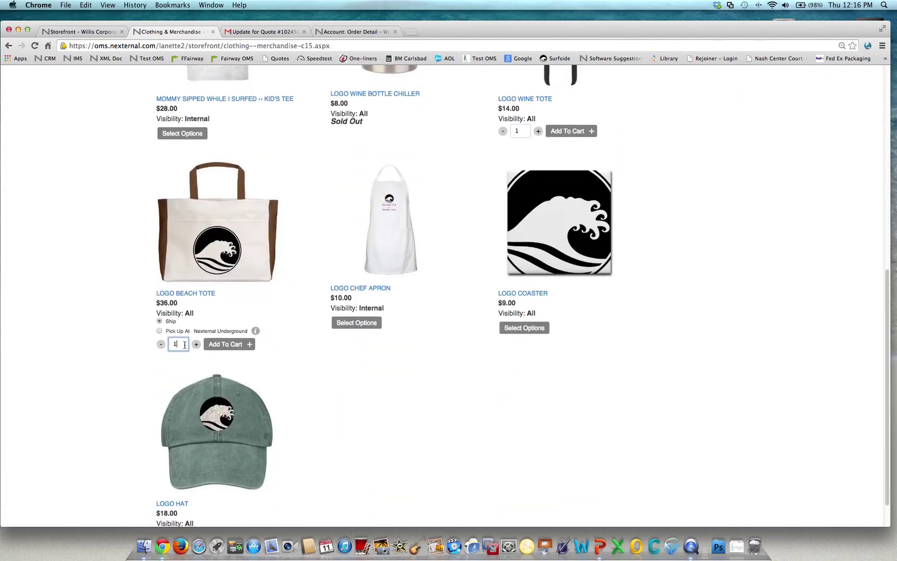
type("00")
left_click(221, 343)
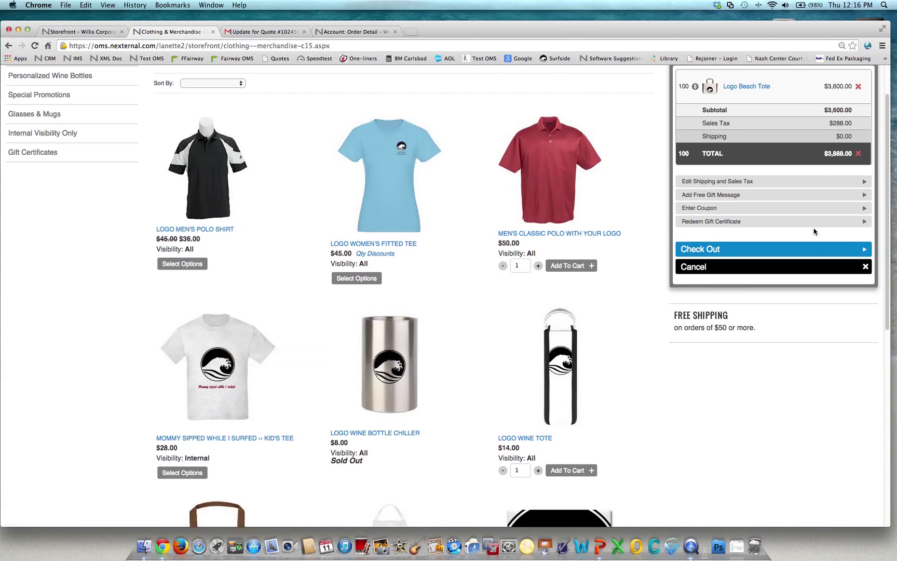
Check out the $3,888.00 tote cart as a Quote with the confirmation e-mail turned off.
left_click(726, 253)
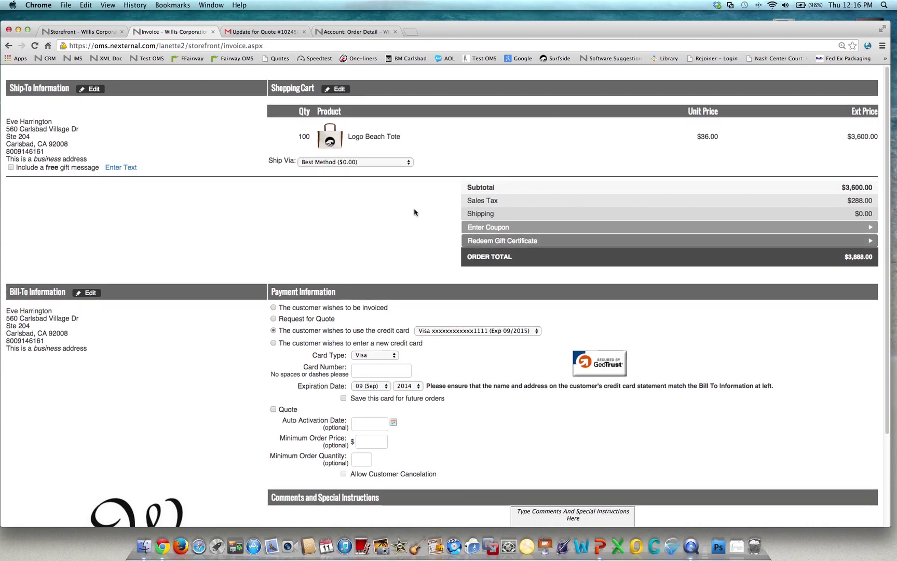
scroll(415, 212, "down", 2)
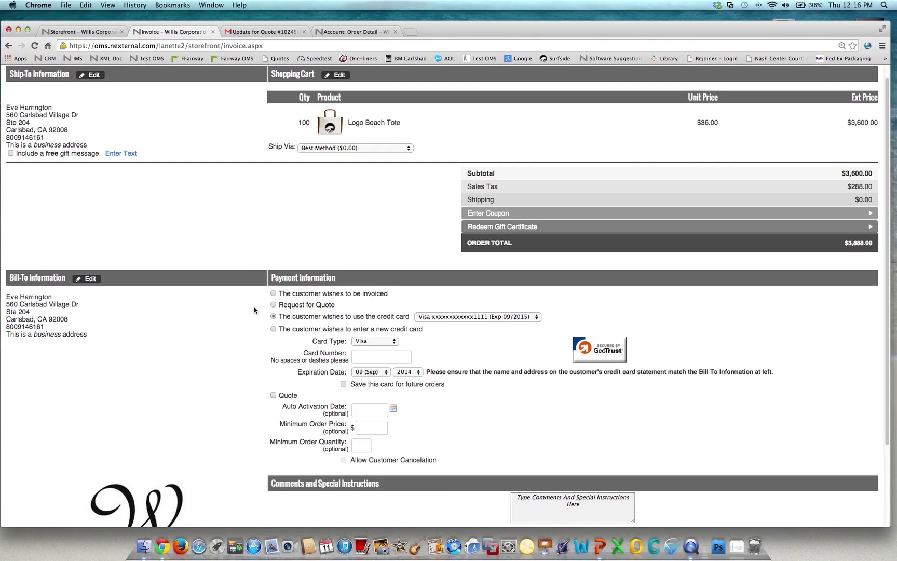
scroll(254, 310, "down", 3)
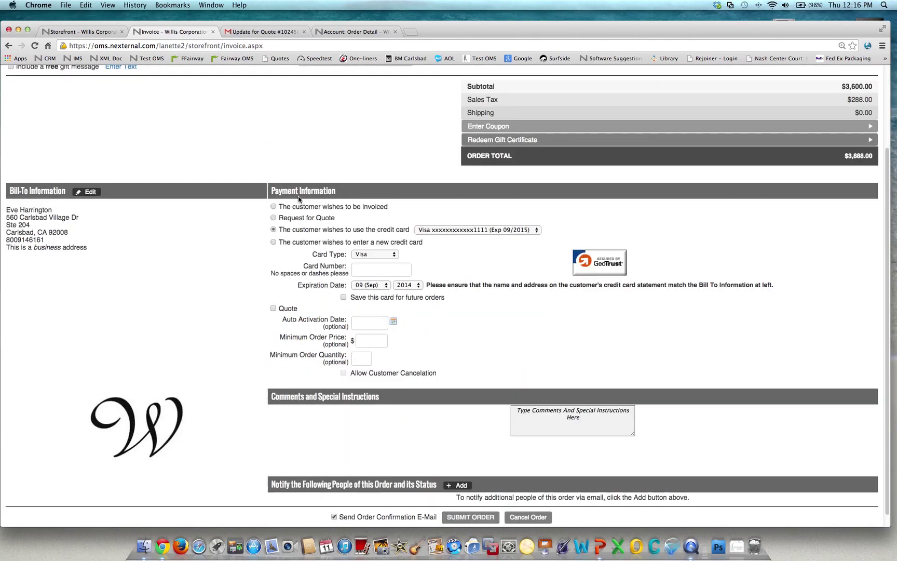
left_click(273, 309)
scroll(463, 420, "down", 2)
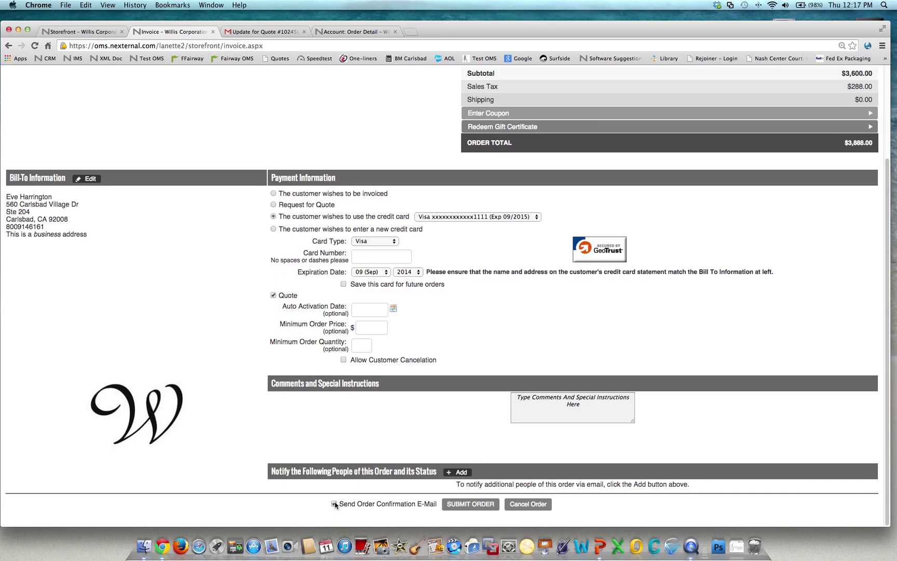
left_click(334, 503)
left_click(491, 504)
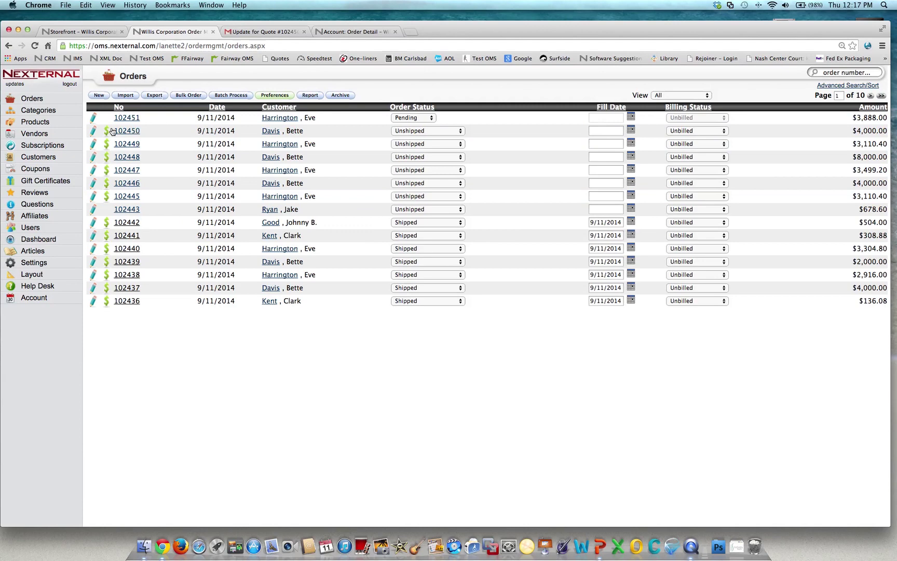
Edit order 102451 to apply a 15% customer discount and save it at $3,304.80.
left_click(92, 120)
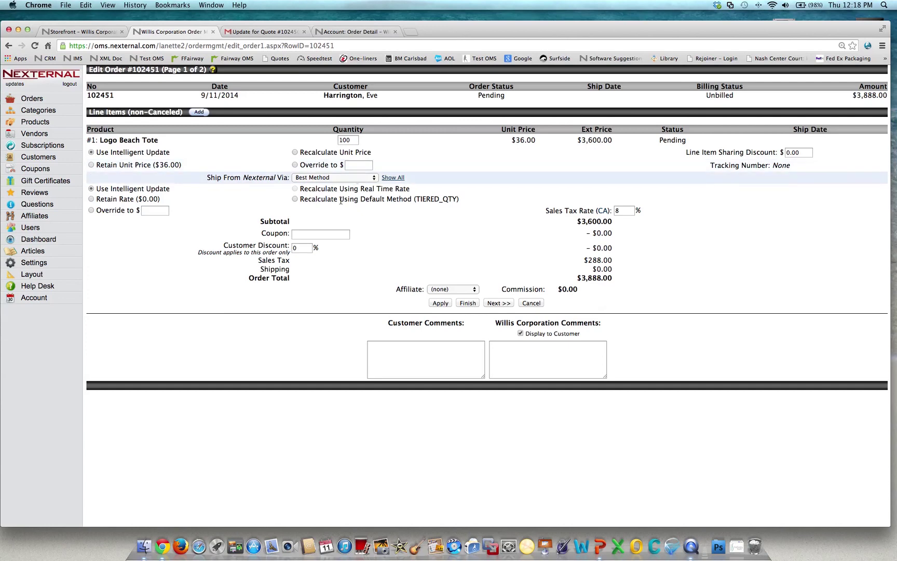
left_click(292, 248)
type("1")
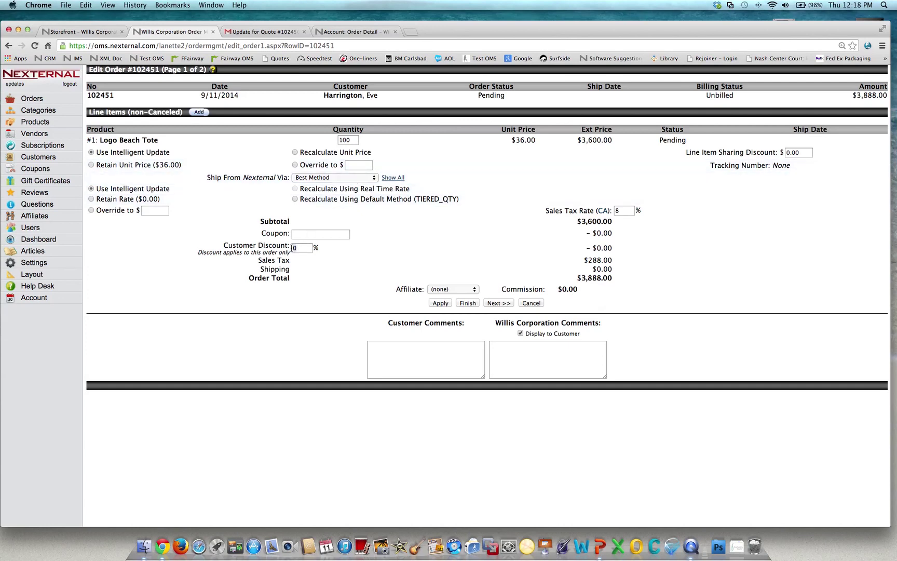
key("BackSpace")
type("5")
left_click(440, 303)
left_click(470, 303)
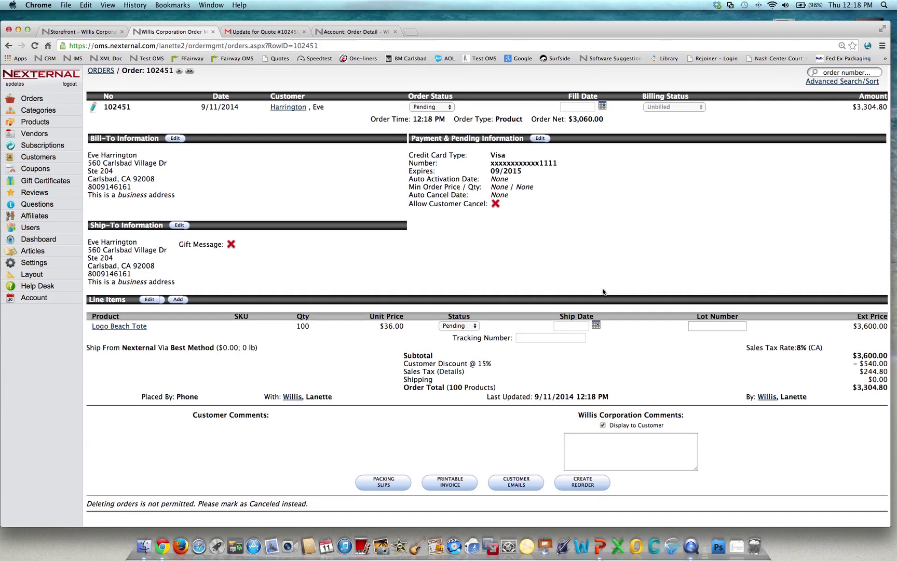
Send the Pending Confirmation E-Mail for order 102451 to the customer.
left_click(504, 485)
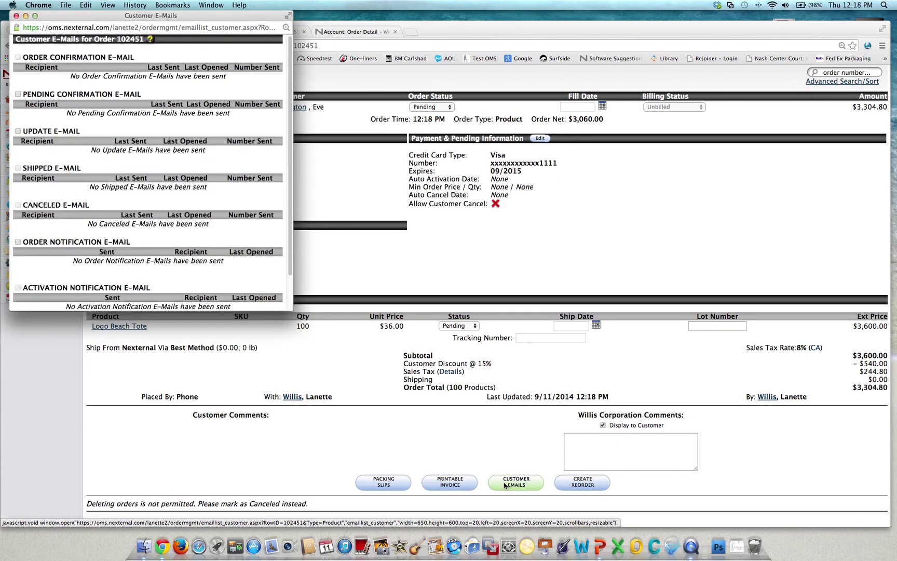
left_click(18, 94)
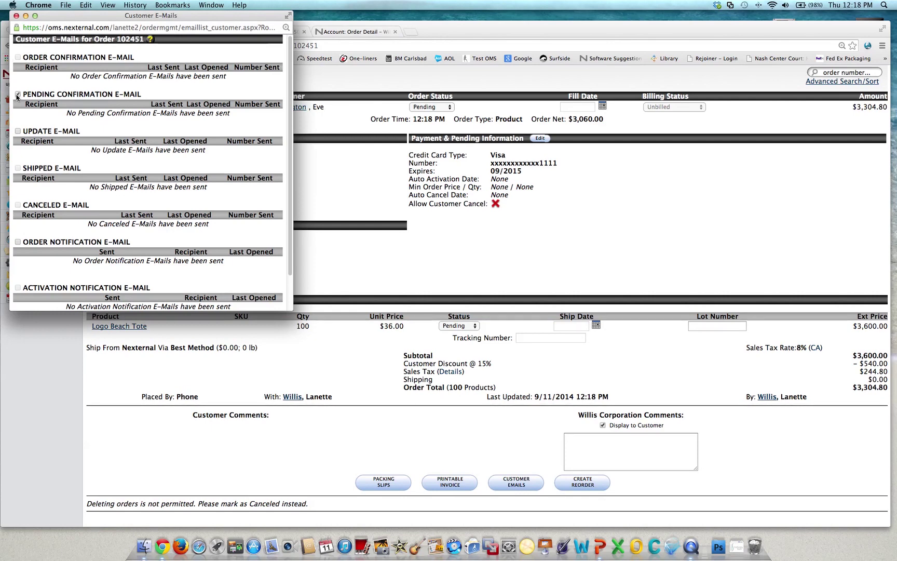
scroll(18, 95, "down", 3)
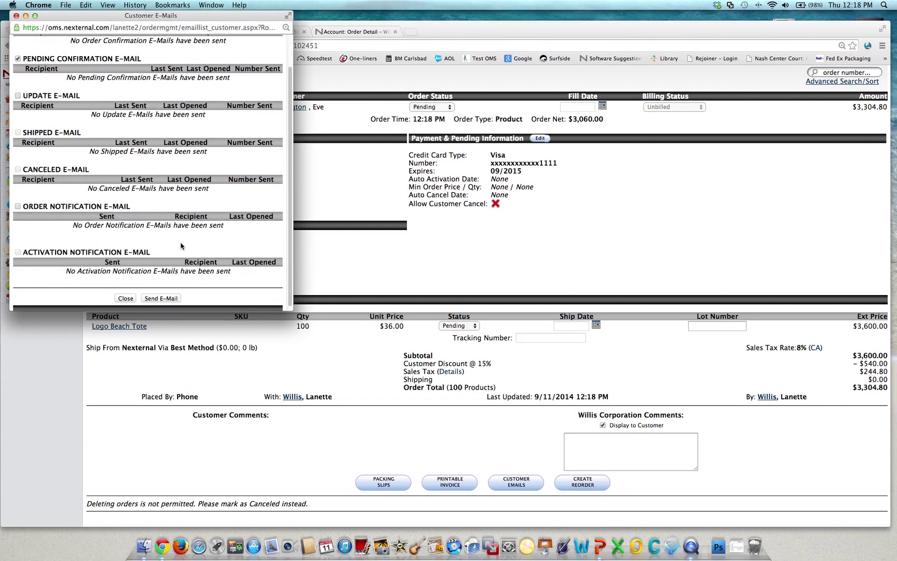
left_click(157, 295)
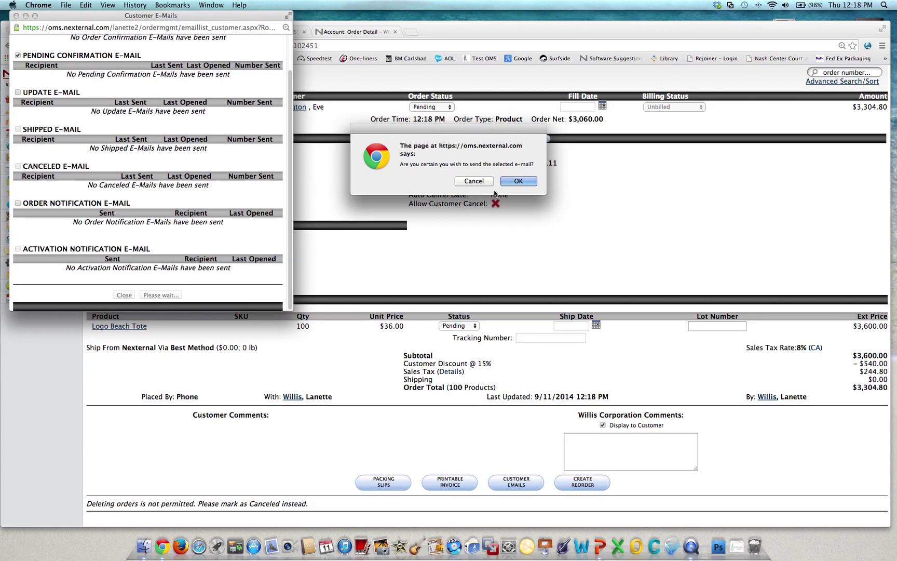
left_click(517, 182)
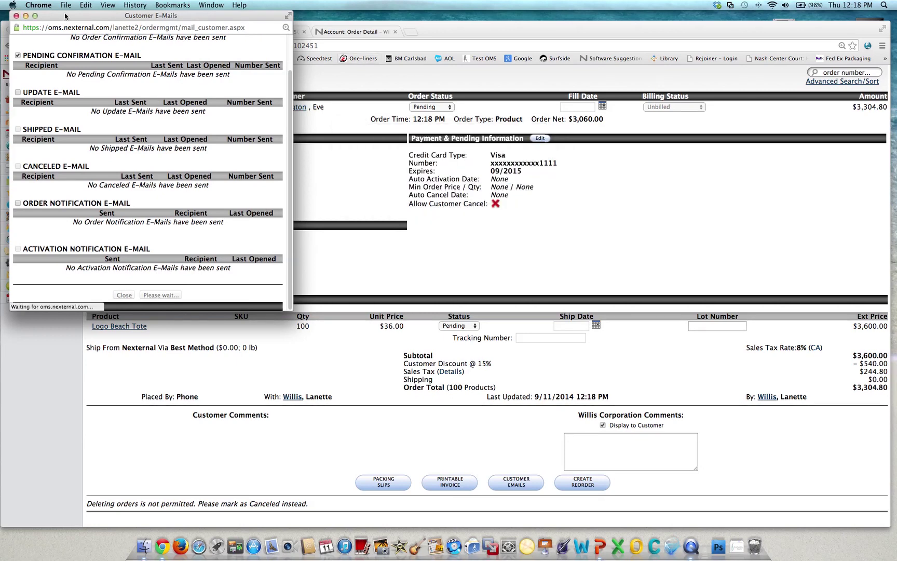
left_click(16, 16)
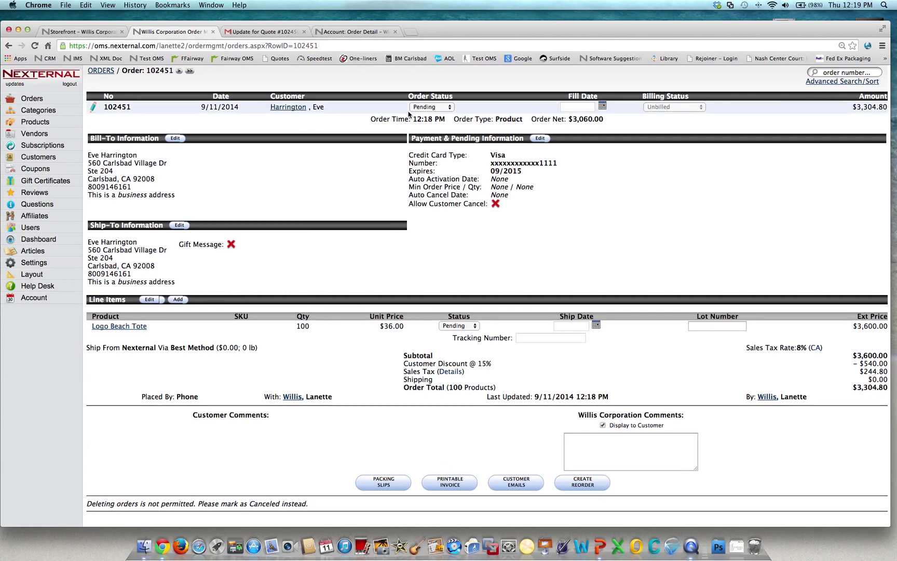
Activate order 102451 so it shows as Unshipped in the Orders list.
left_click(437, 107)
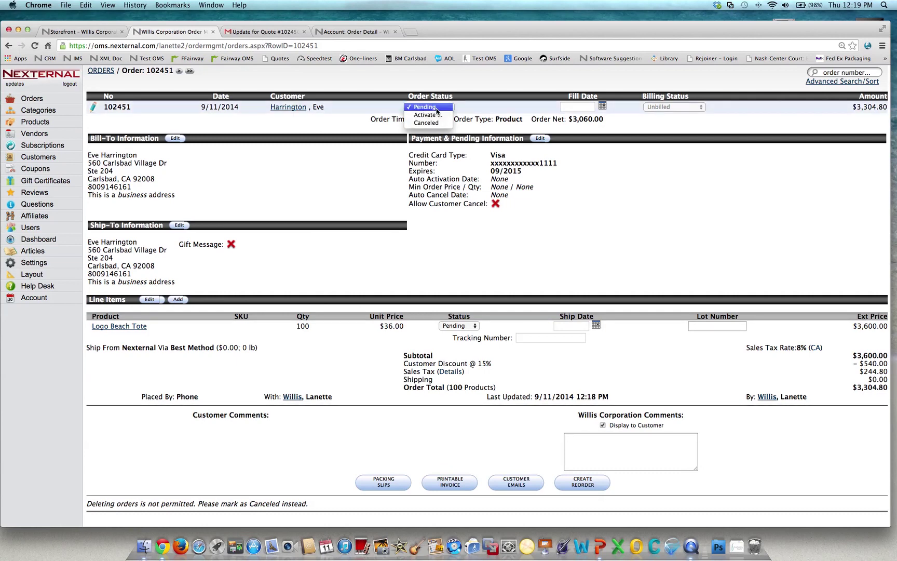
left_click(437, 116)
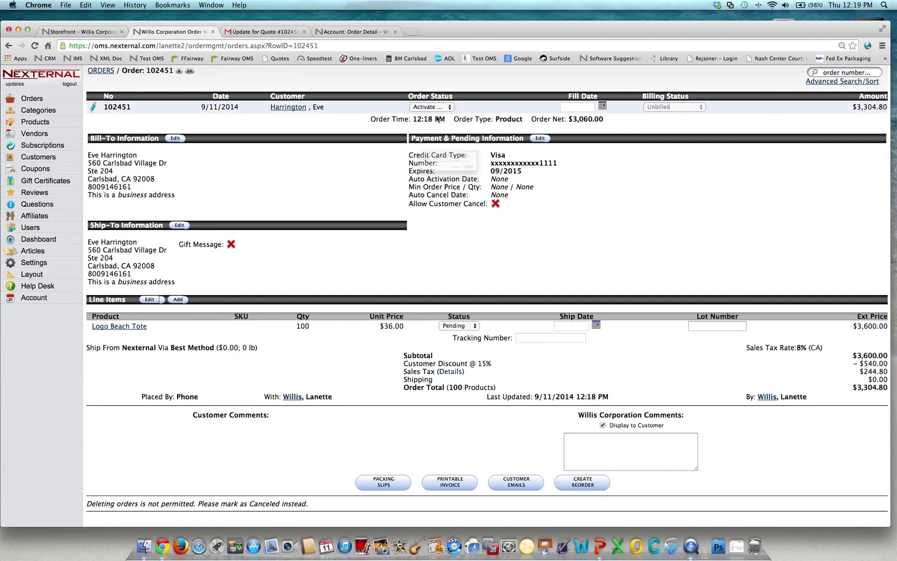
left_click(505, 183)
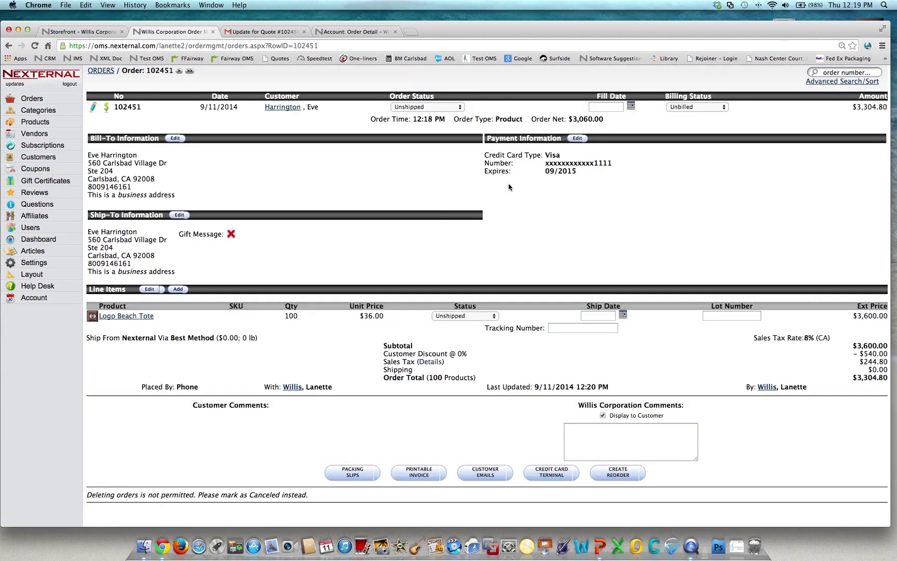
left_click(34, 100)
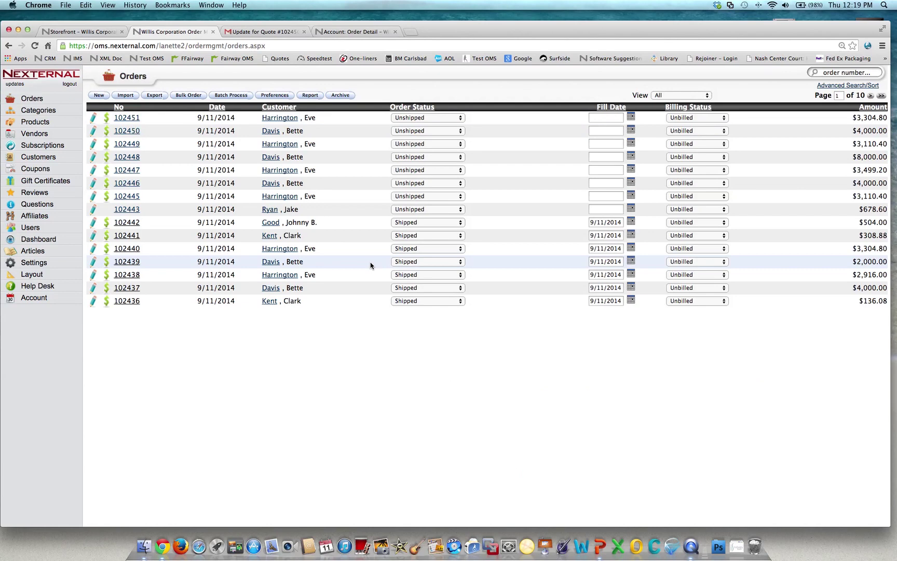
Switch back to the PowerPoint slideshow.
key("super+Tab")
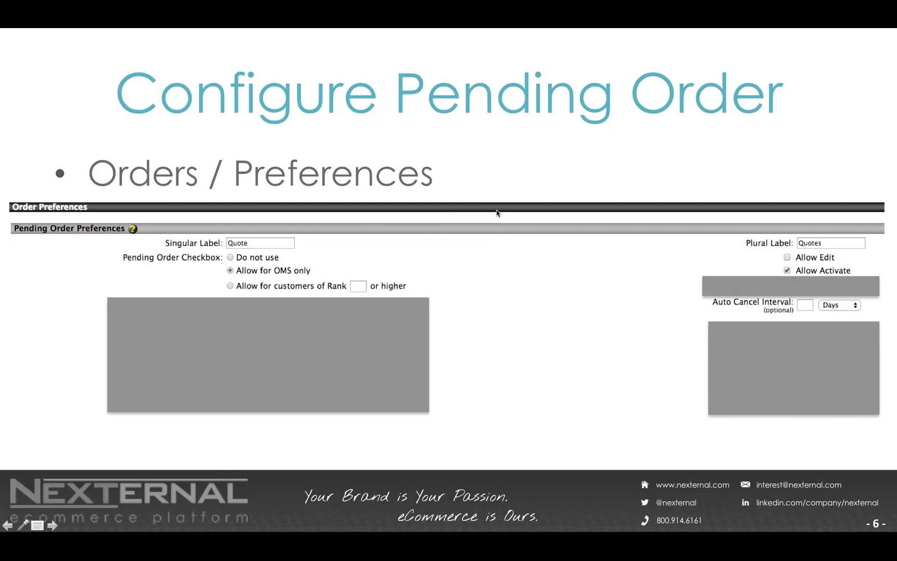
Reveal the remaining pending order settings and highlight the Singular and Plural Label fields.
key("Right")
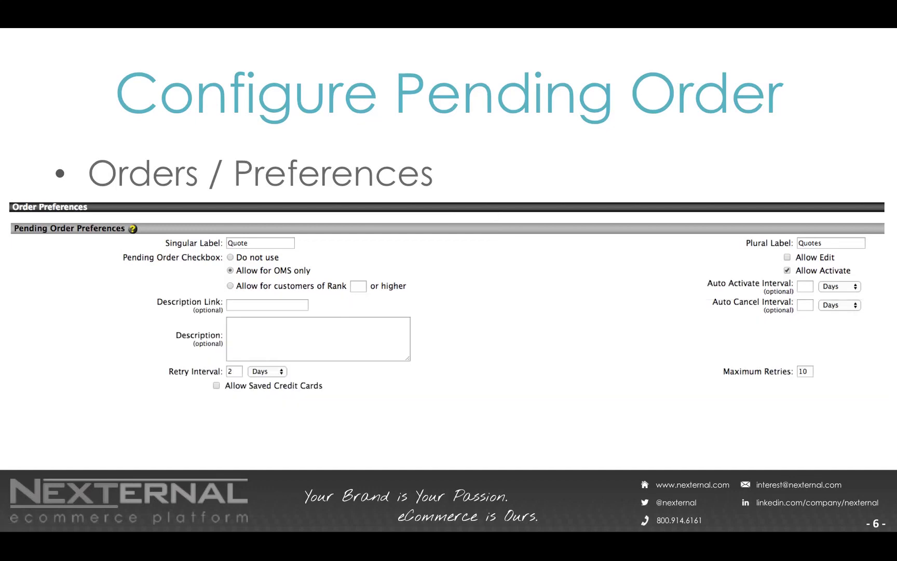
key("Right")
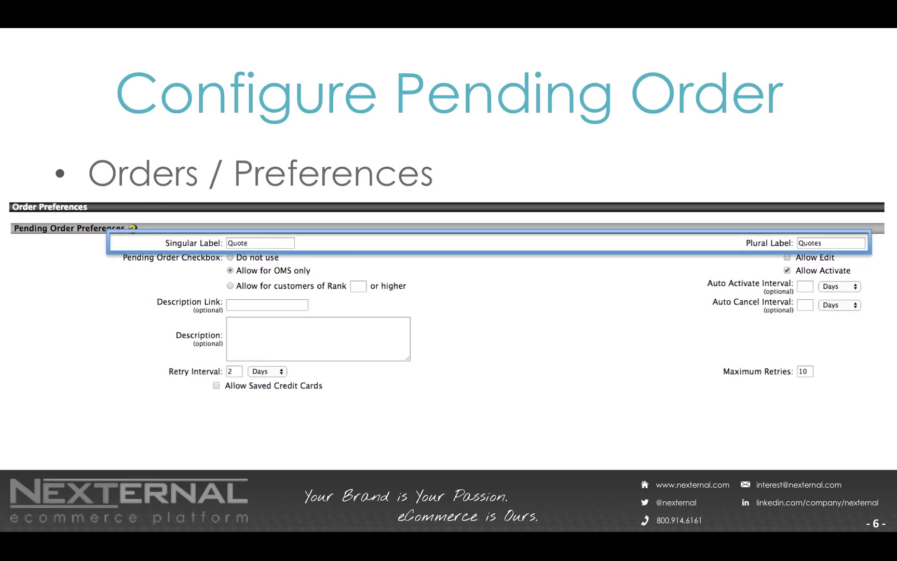